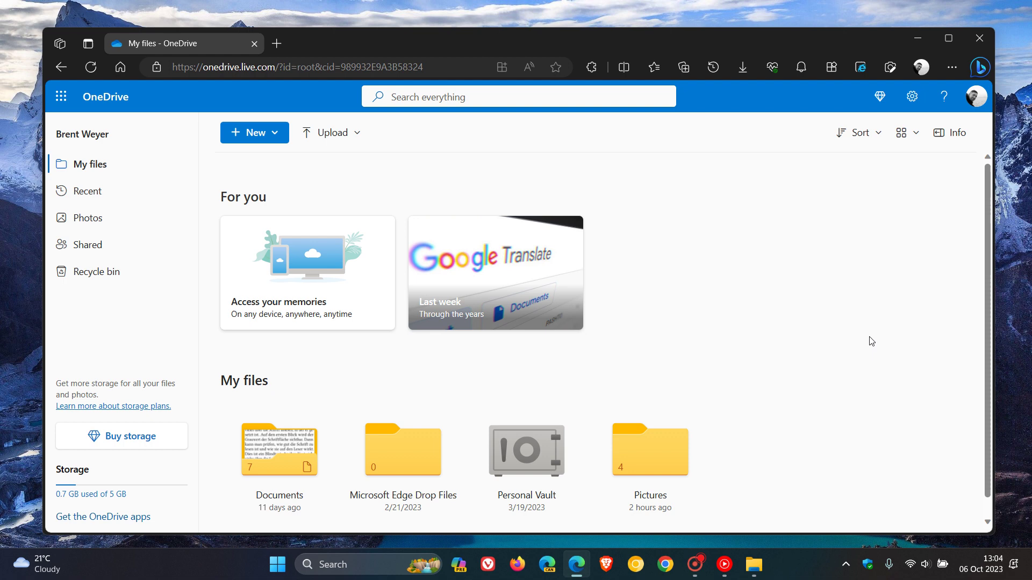
Go to Photos and open the Albums tab, which shows only the create-album option.
left_click(129, 229)
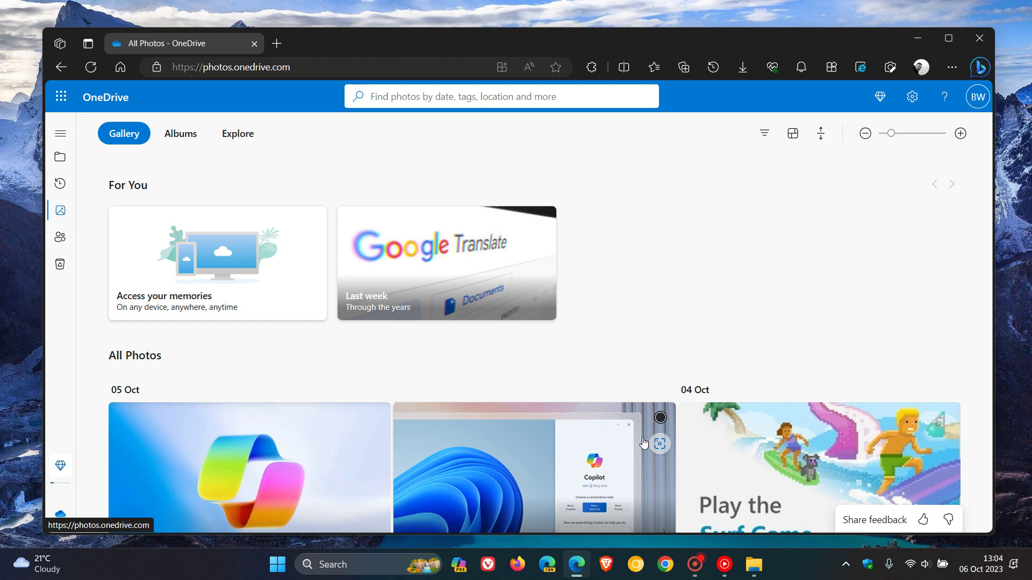
left_click(181, 134)
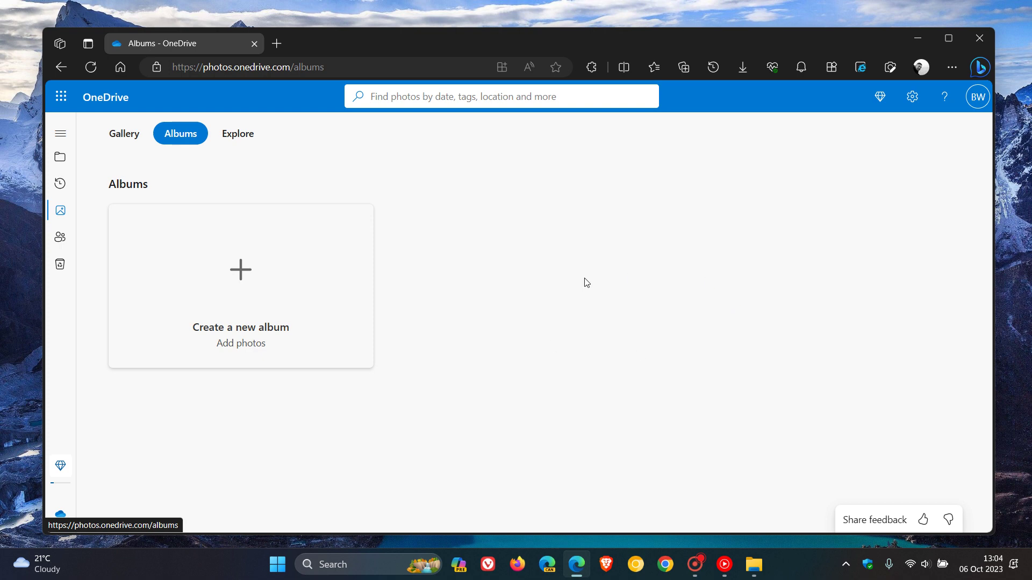
Return to the Photos Gallery with For You memories and date-grouped All Photos.
left_click(61, 210)
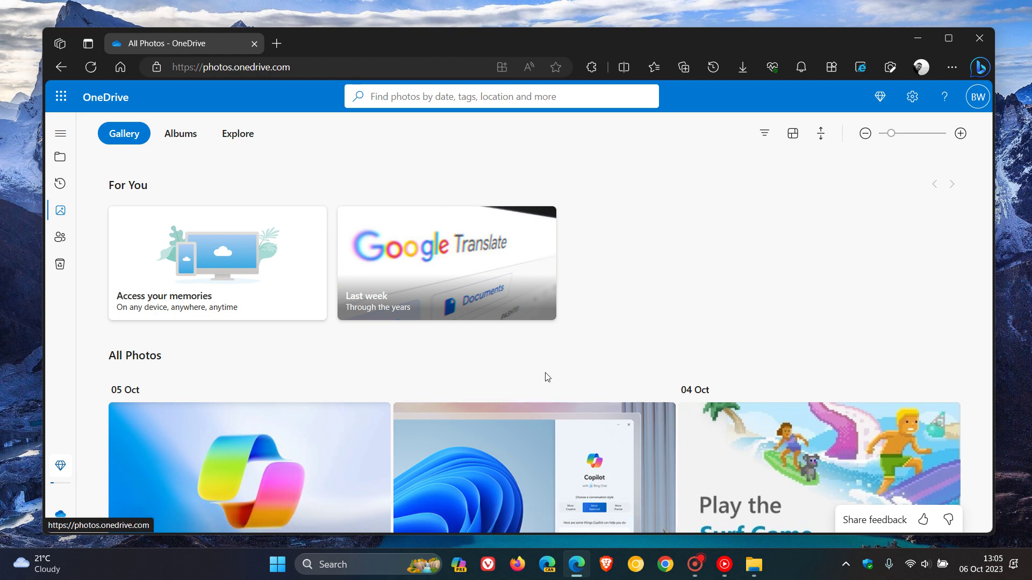
Reopen the Albums tab, still empty apart from the create-album option.
mouse_move(535, 468)
left_click(181, 134)
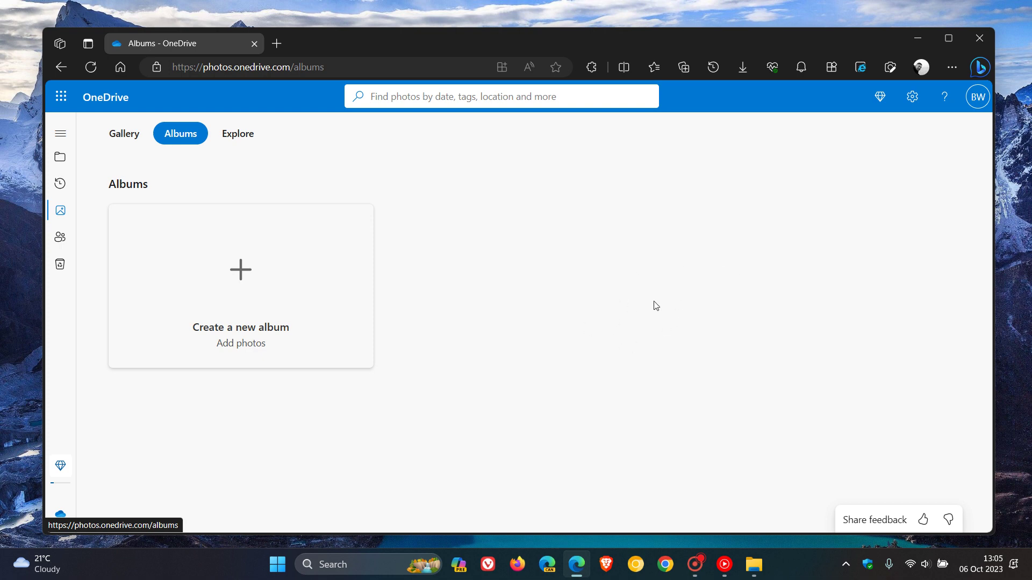
Navigate to My files from the left sidebar folder icon.
left_click(60, 159)
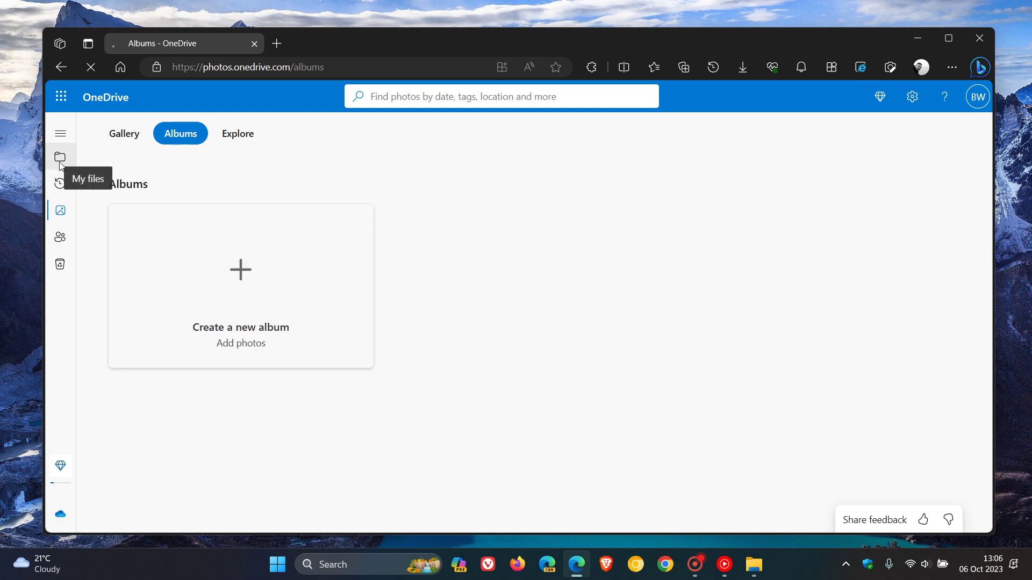